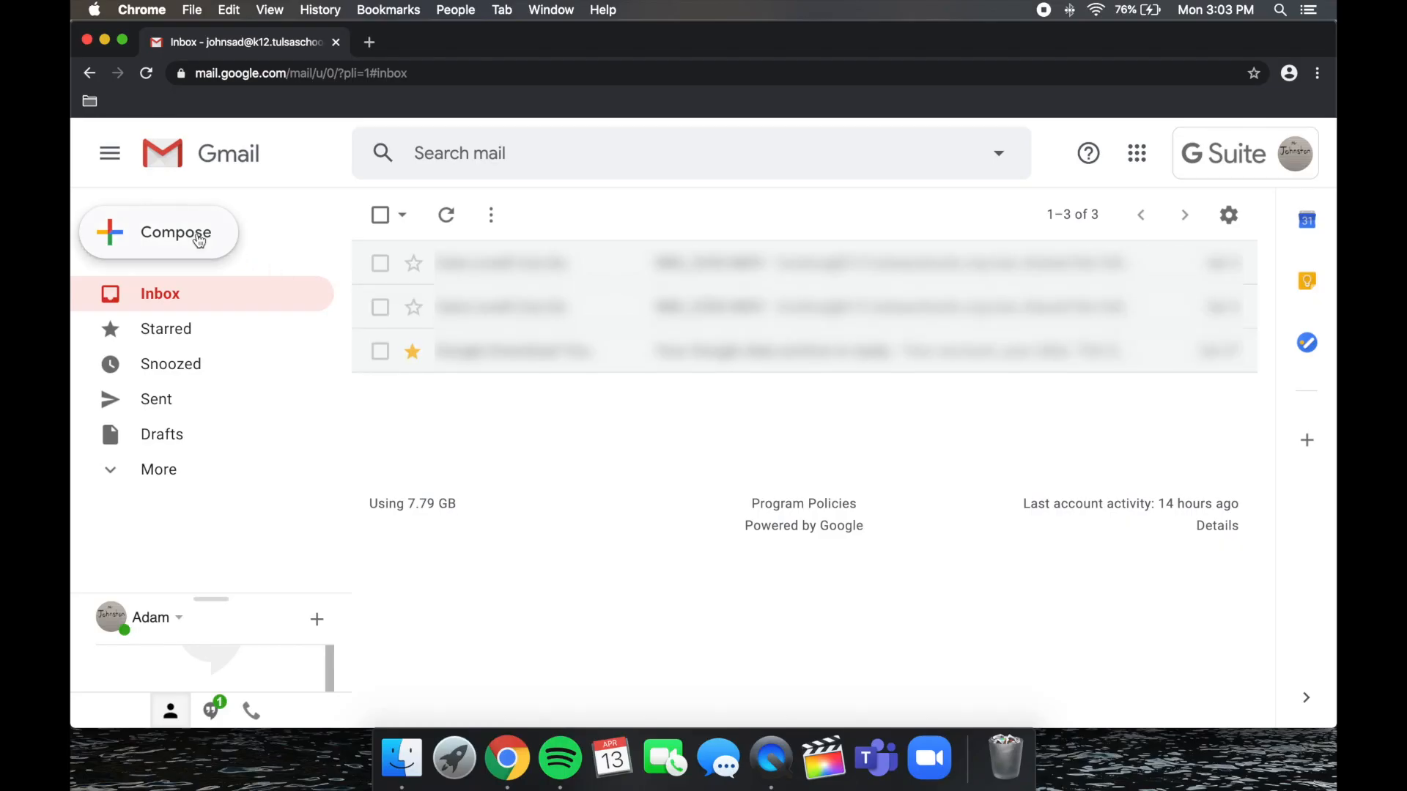
- Start a new message addressed to the team recipients with the subject 'Practice Email'
{"action": "left_click", "coordinate": [199, 239]}
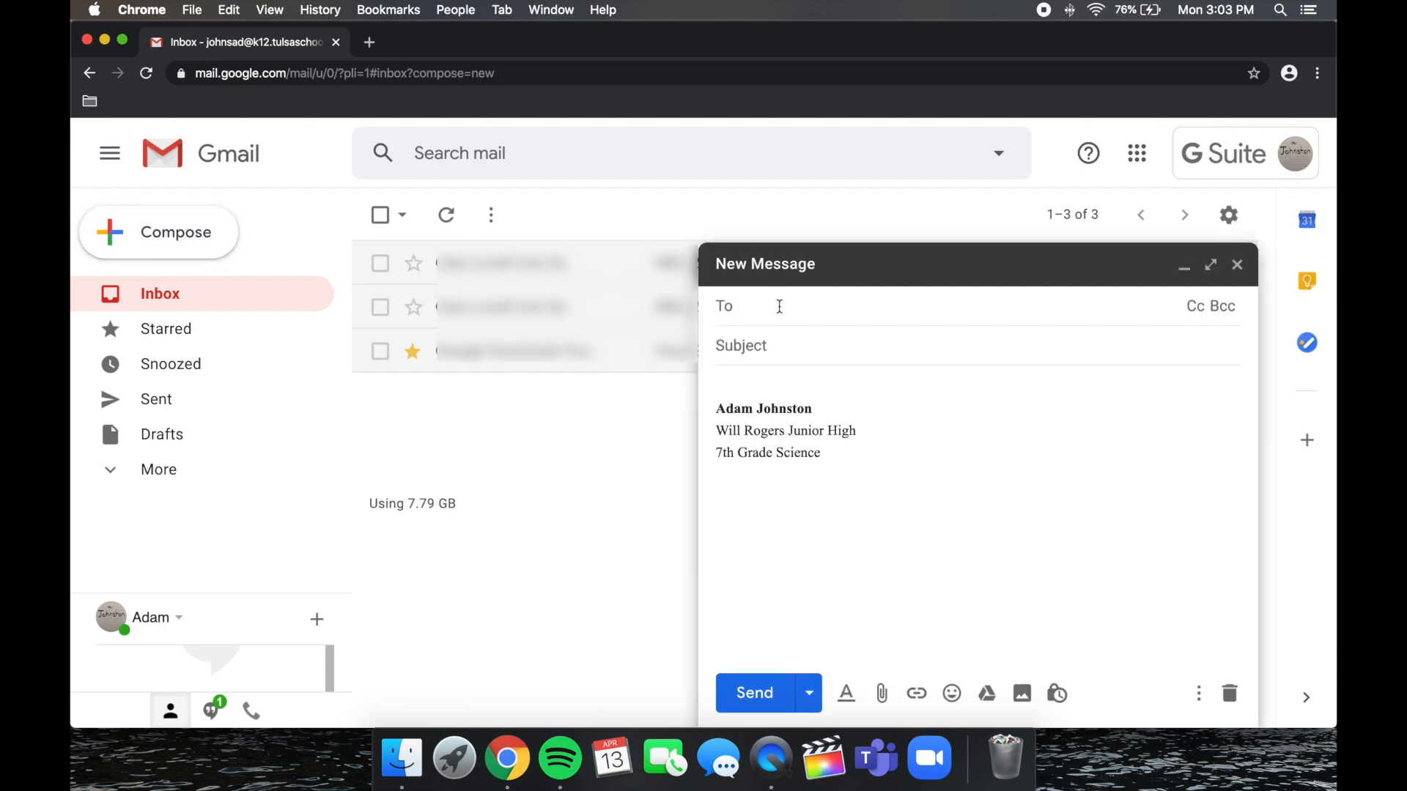
{"action": "type", "text": "P"}
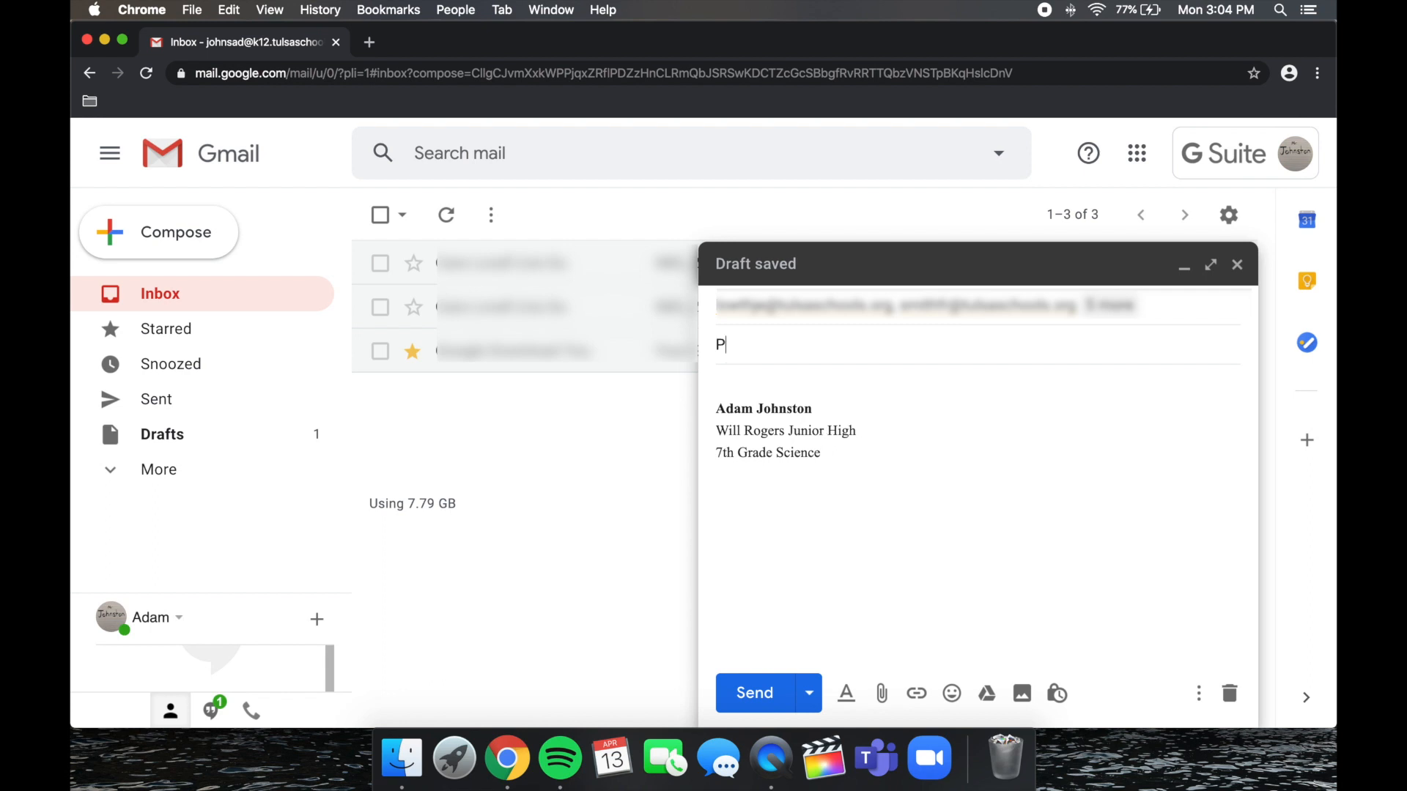
{"action": "type", "text": "ractice "}
{"action": "type", "text": "Email"}
{"action": "left_click", "coordinate": [770, 398]}
{"action": "type", "text": "H"}
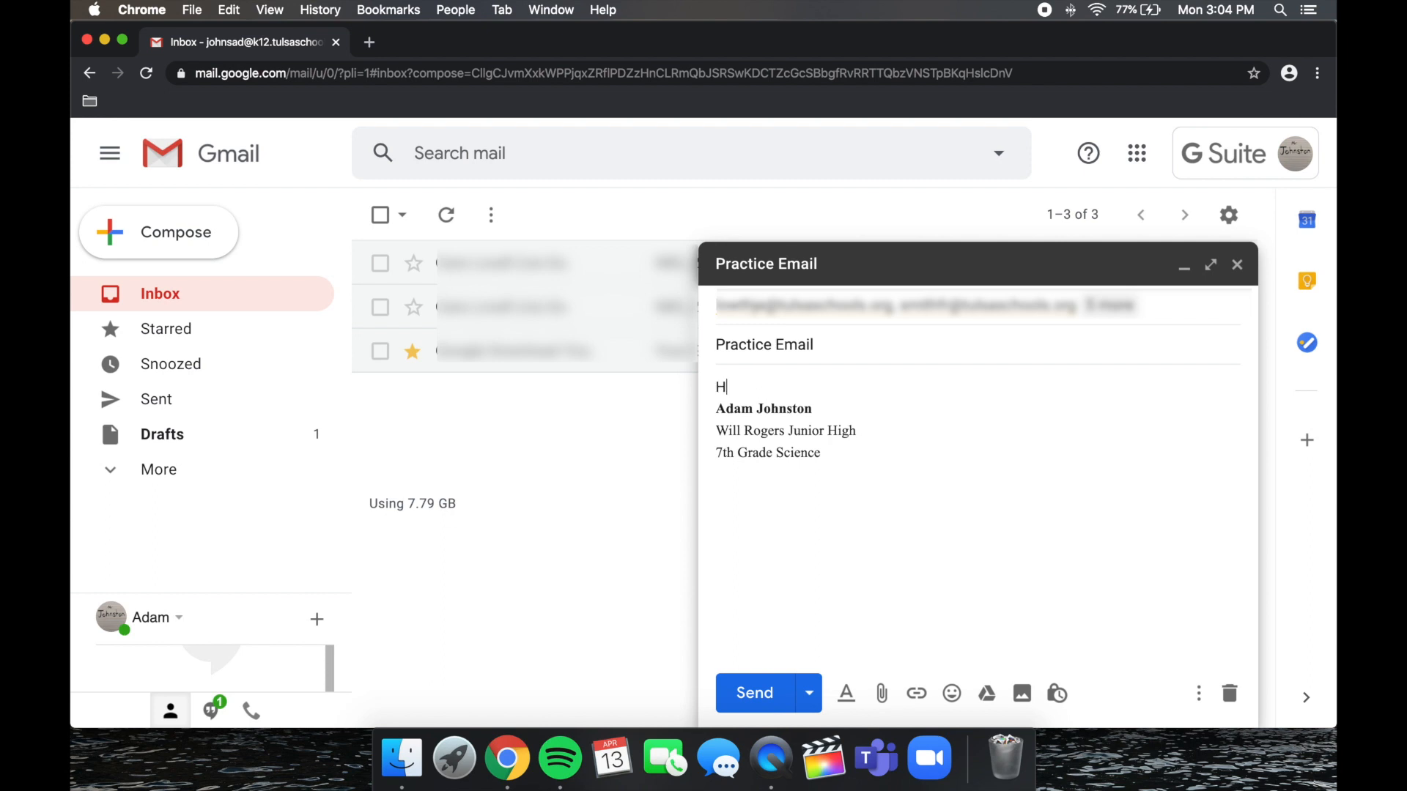
{"action": "type", "text": "ey Team,"}
- Write the body: a 'Hey Team' greeting, an explanation mentioning the date 4/13/20, and a 'Take care,' closing
{"action": "key", "text": "Return"}
{"action": "key", "text": "Return"}
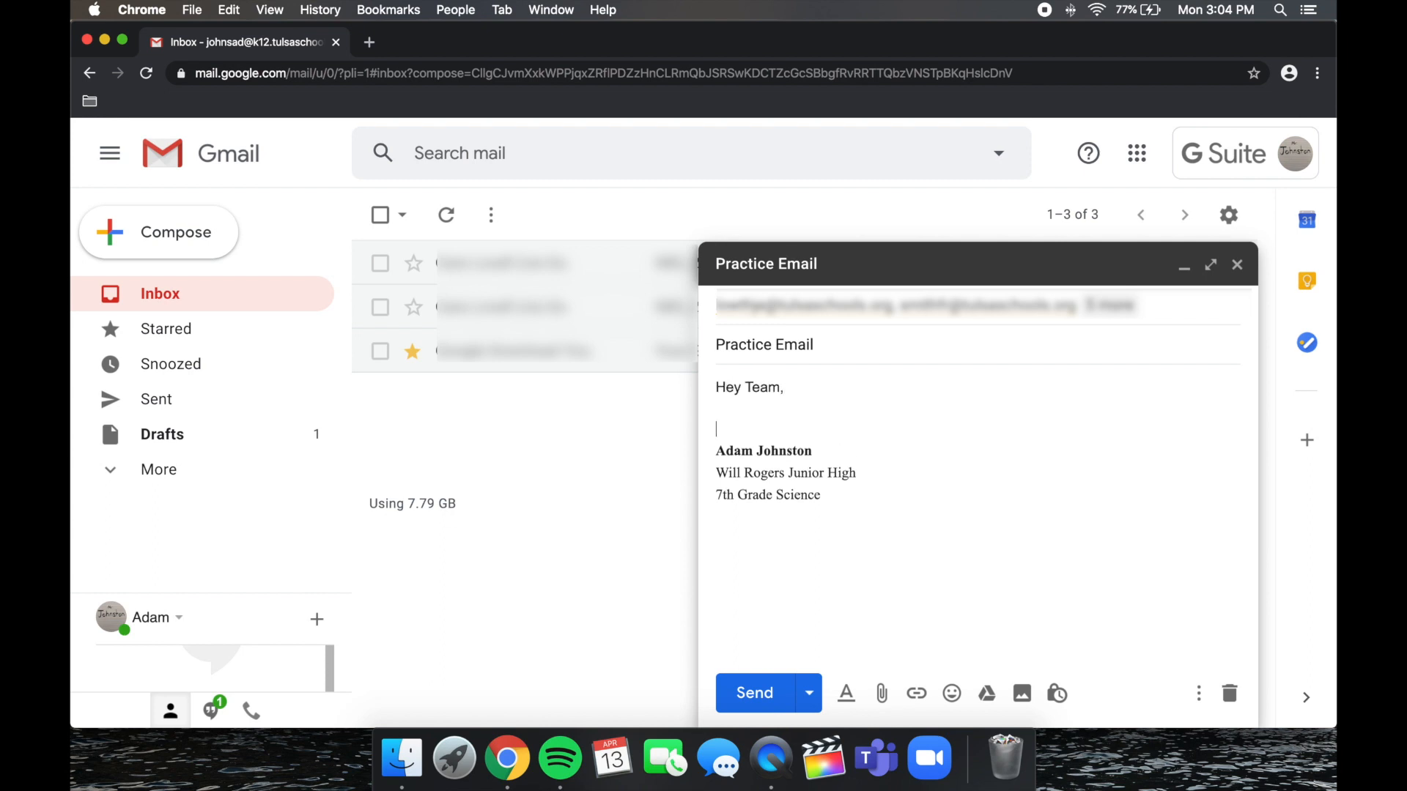
{"action": "type", "text": "This email is"}
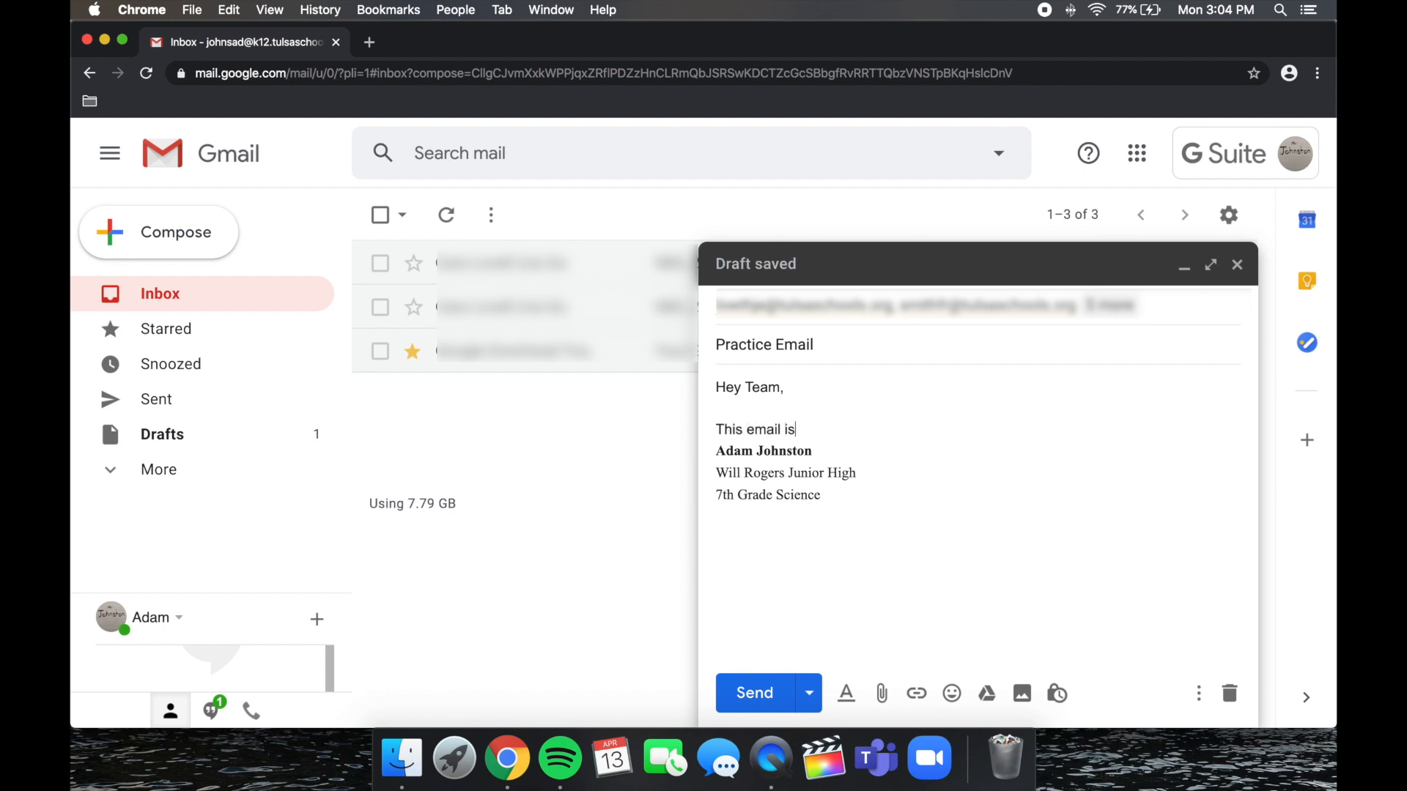
{"action": "type", "text": " a demonstration o"}
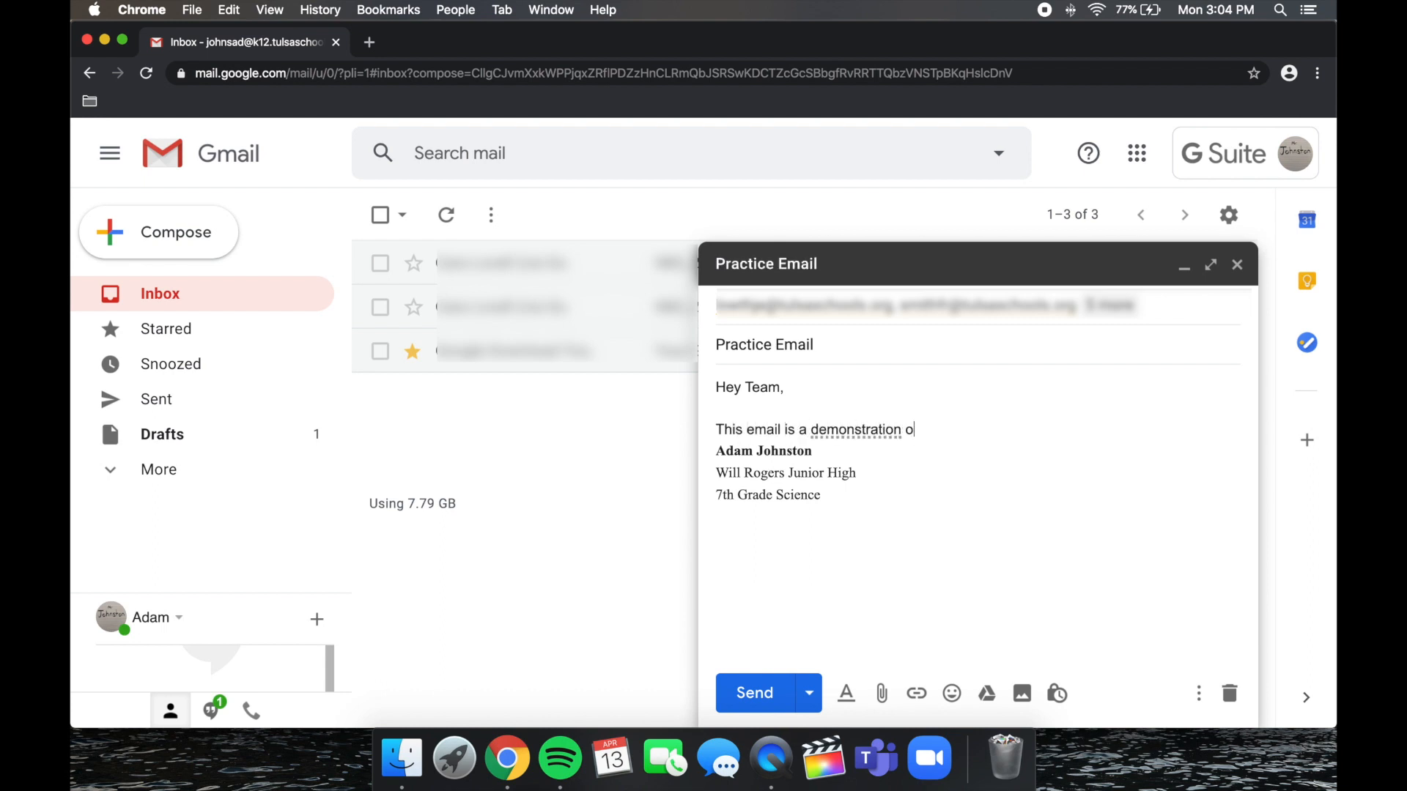
{"action": "type", "text": "f how to complete a "}
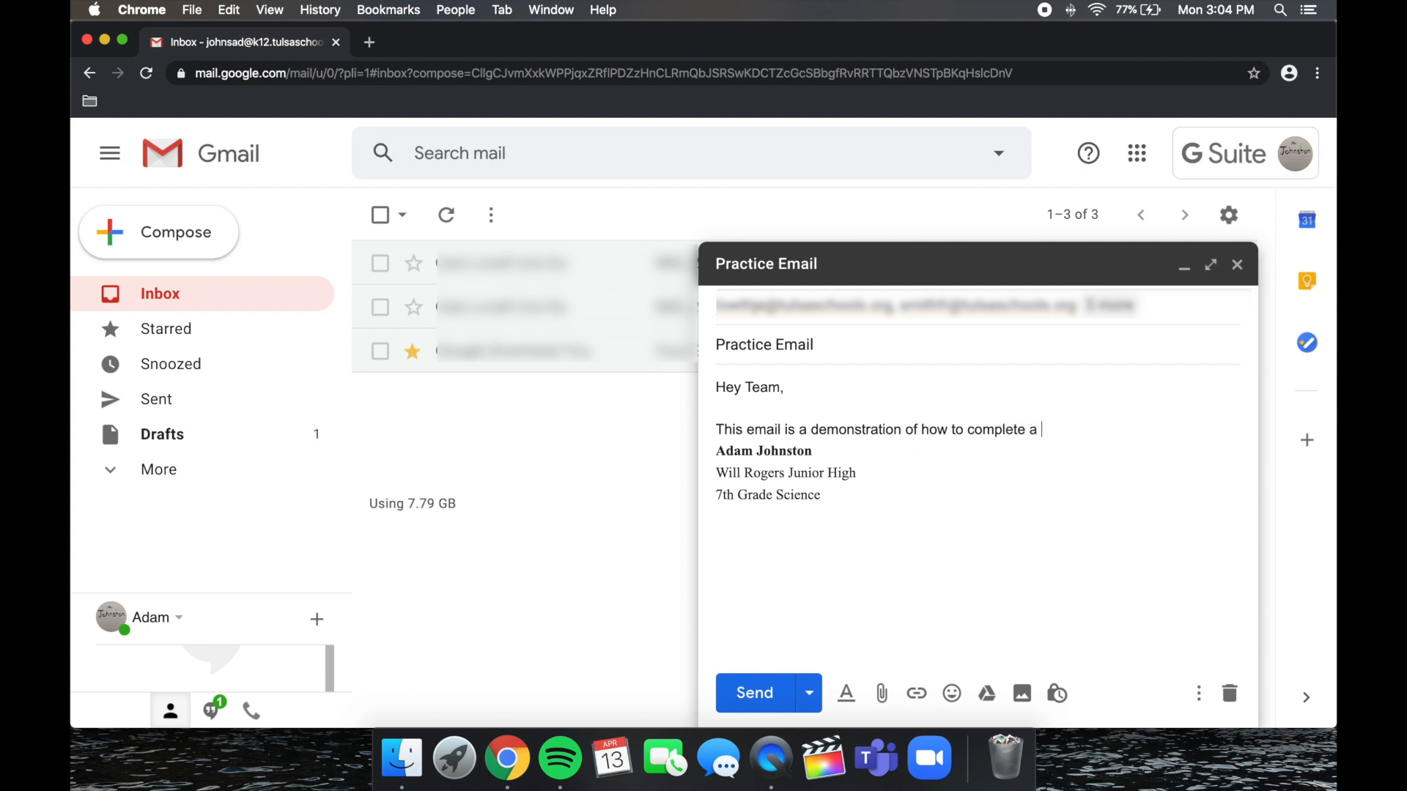
{"action": "type", "text": "message in gmail."}
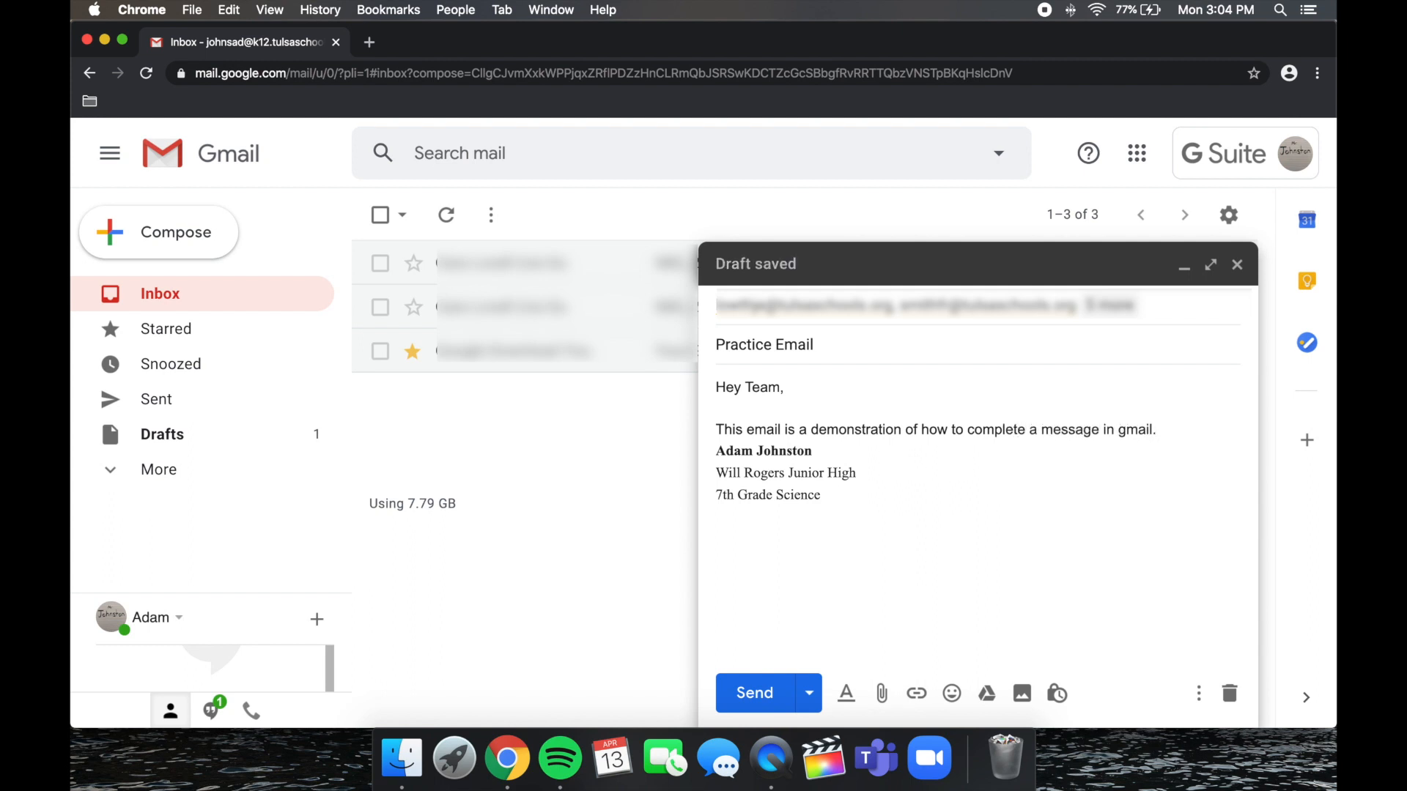
{"action": "type", "text": " If there is a"}
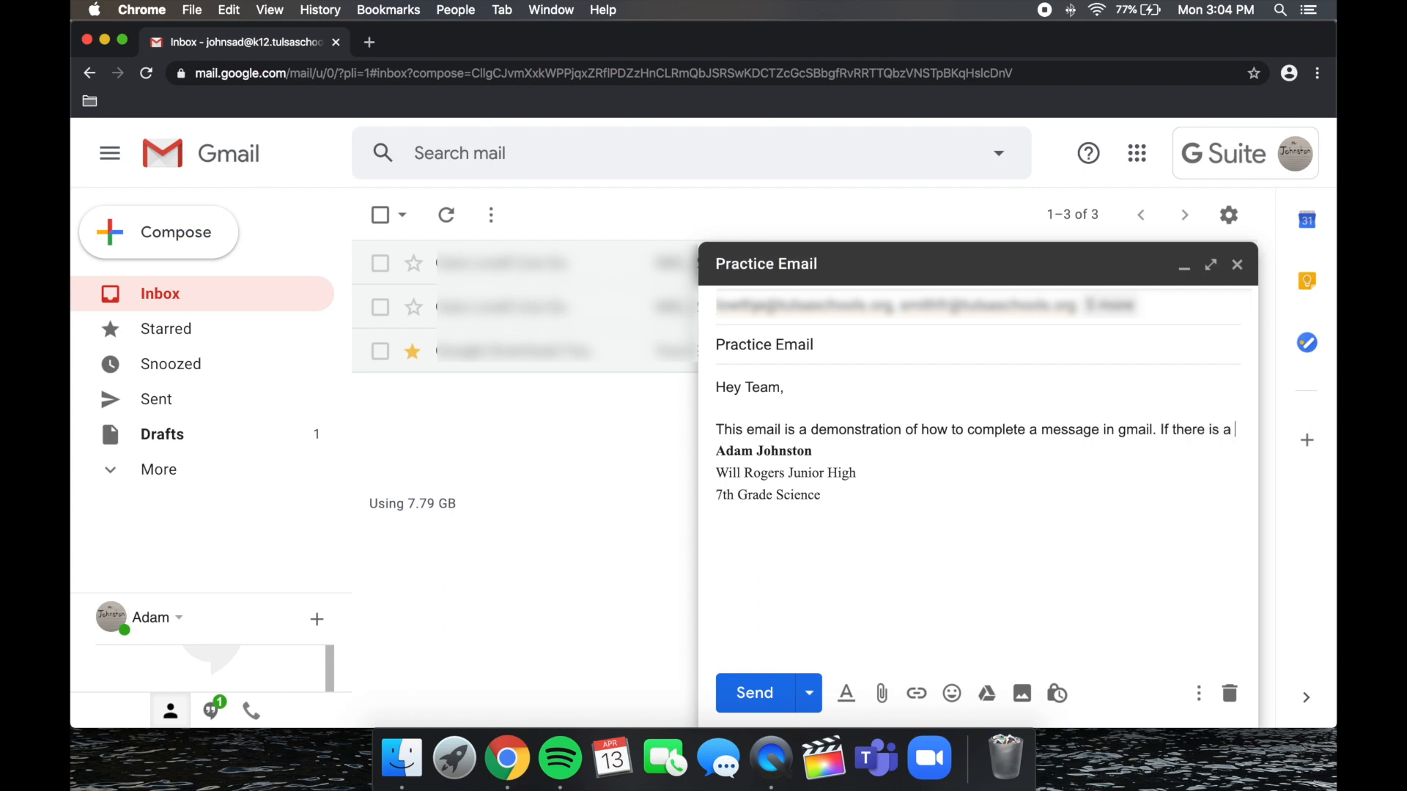
{"action": "type", "text": " date, I can write i"}
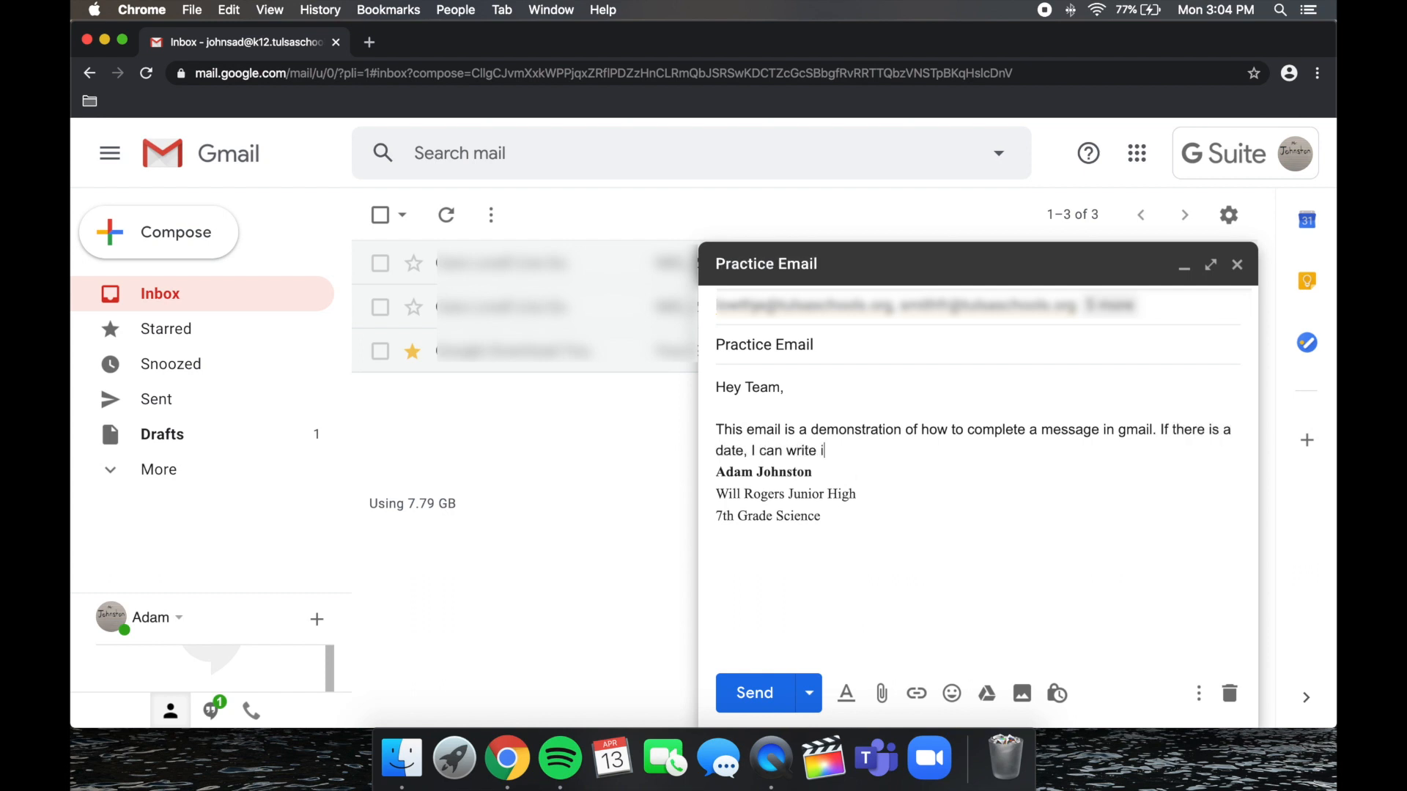
{"action": "type", "text": "t like this (4"}
{"action": "type", "text": "/13/20"}
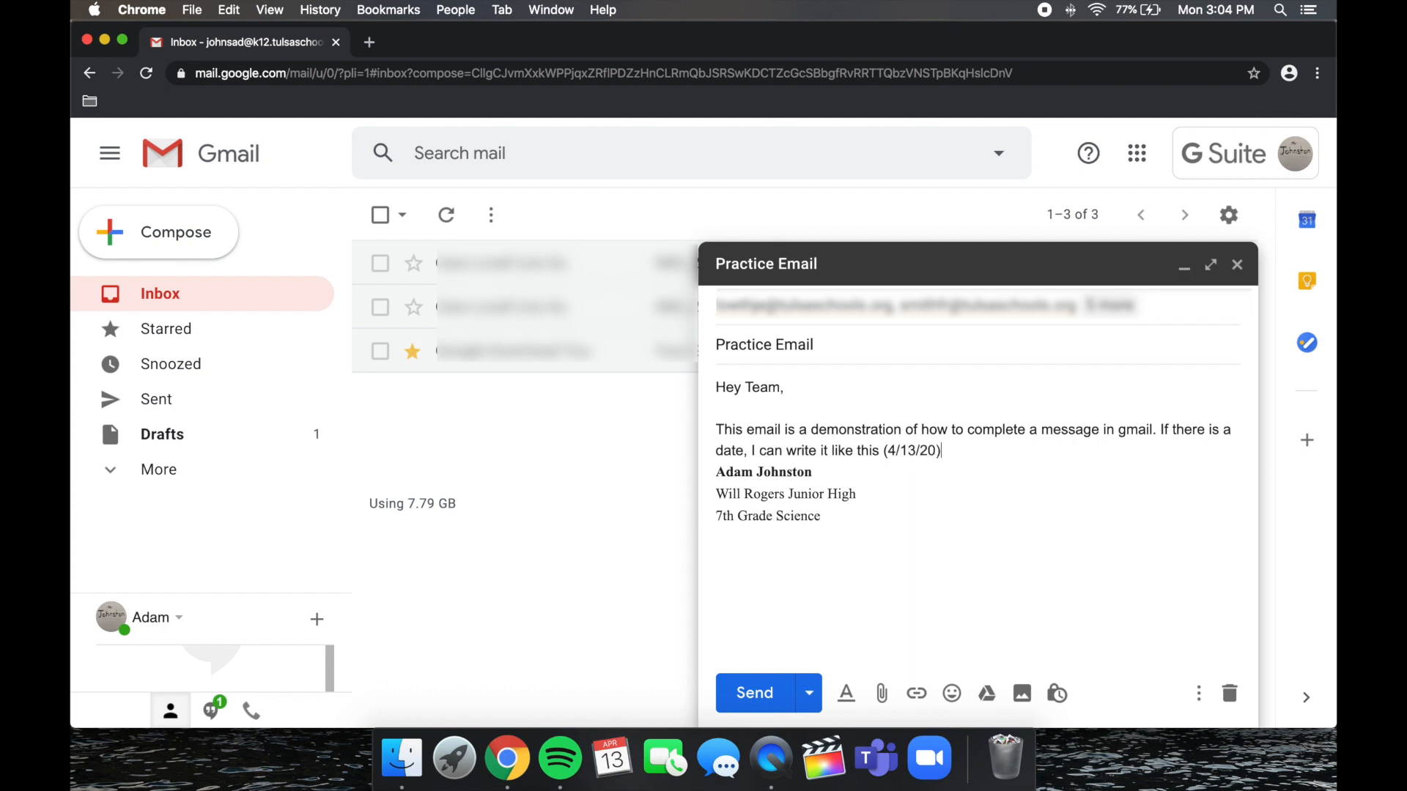
{"action": "key", "text": "Return"}
{"action": "key", "text": "Return"}
{"action": "type", "text": "Take care"}
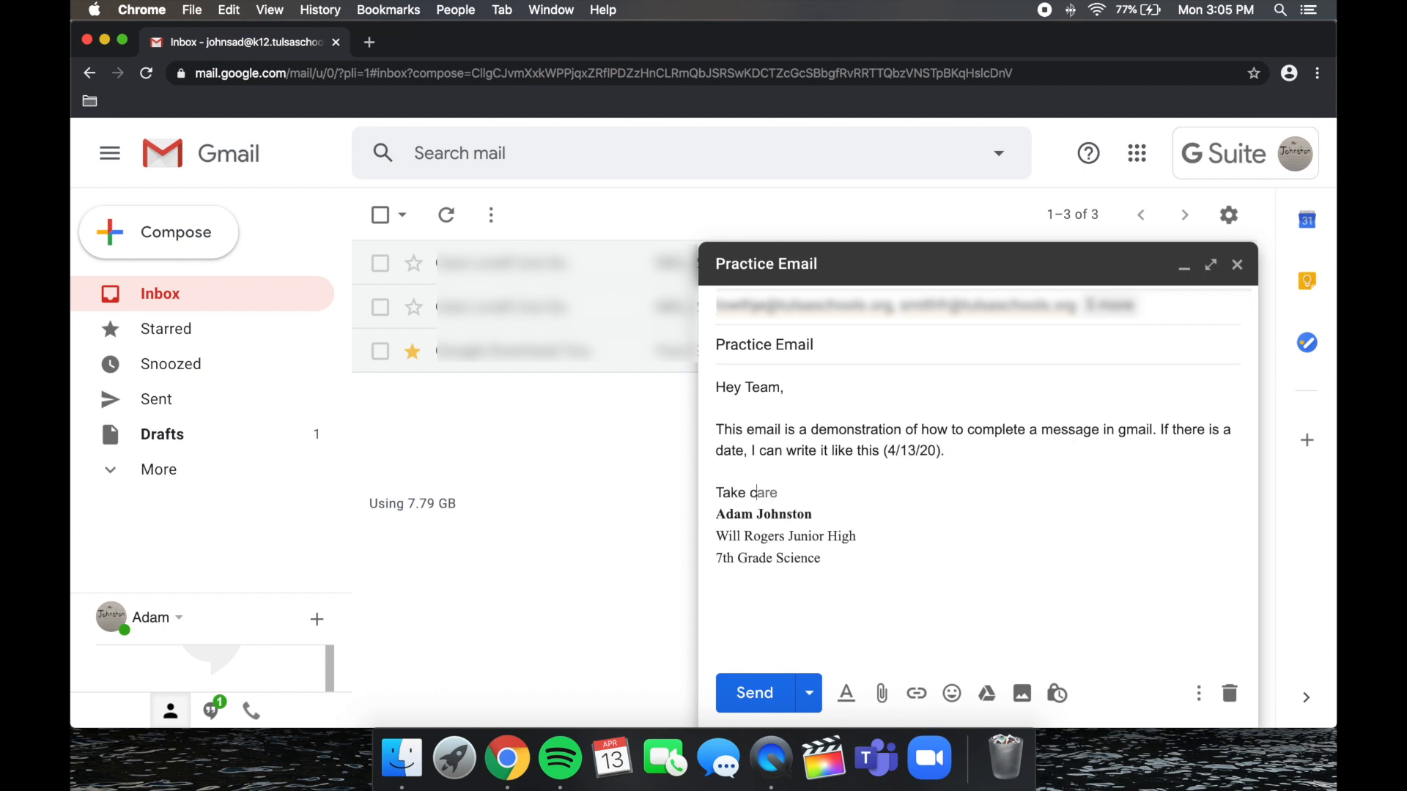
{"action": "type", "text": ","}
{"action": "key", "text": "Return"}
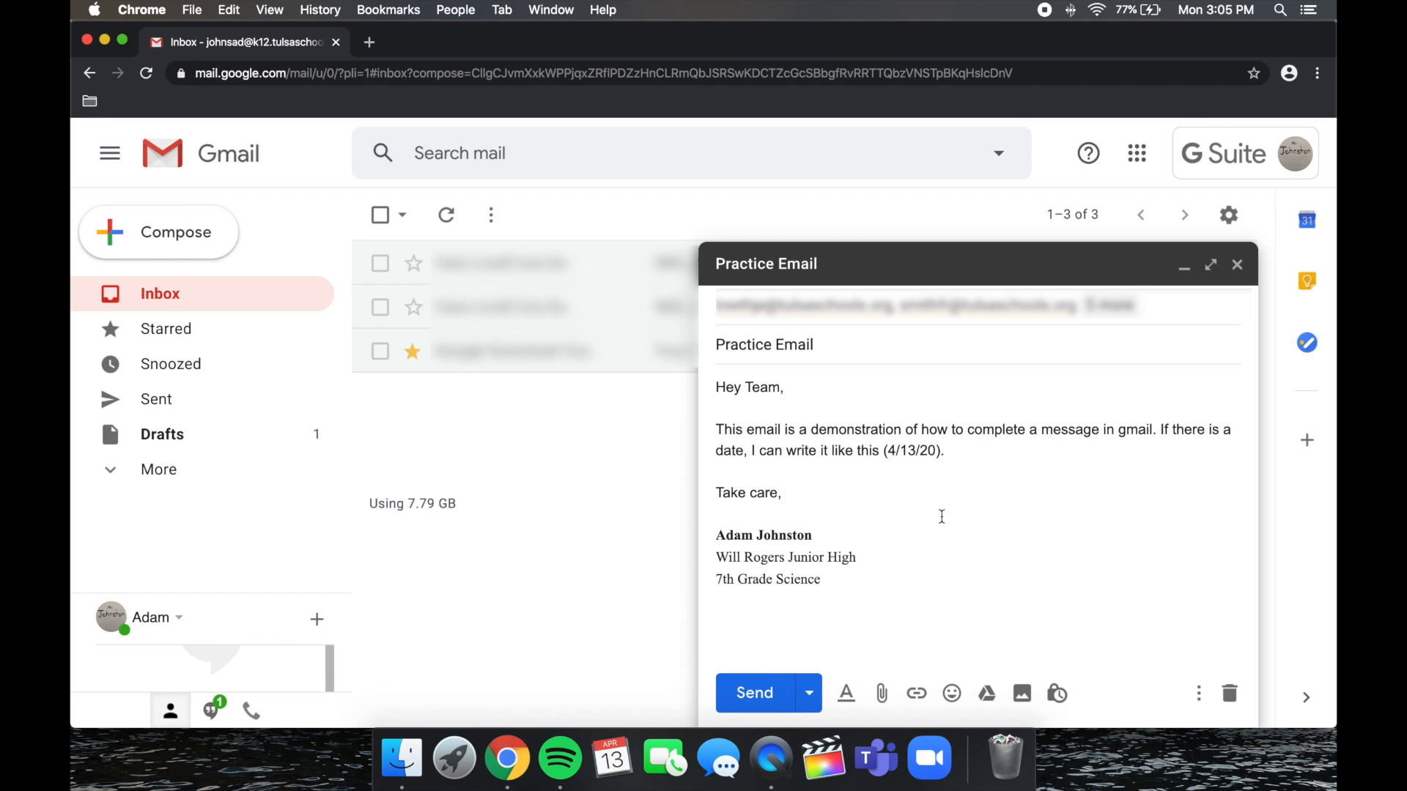